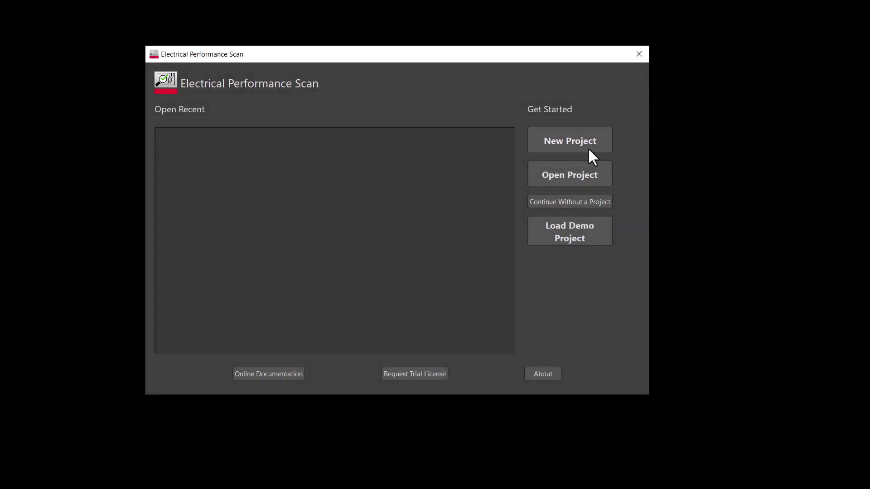
Create the OpenRex_PCB_demo project from EP-Scan Demo_files/OpenRex_PCB.tgz and review its substrate stackup.
click(588, 147)
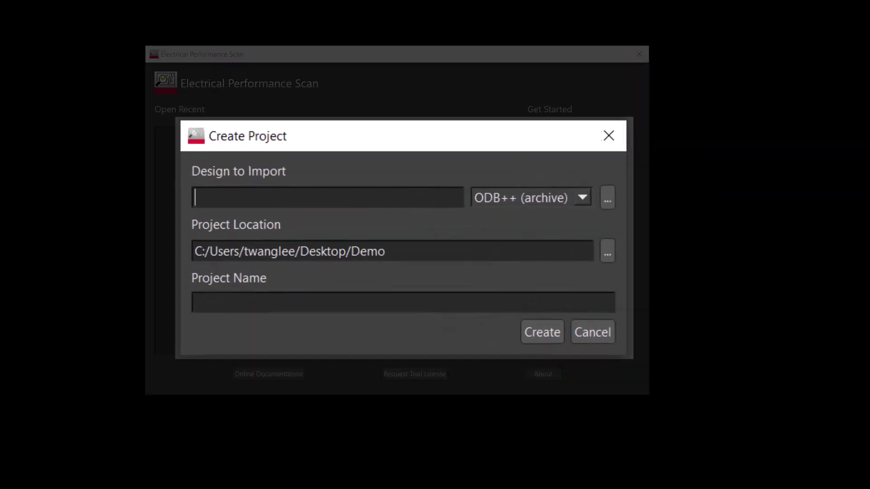
click(609, 197)
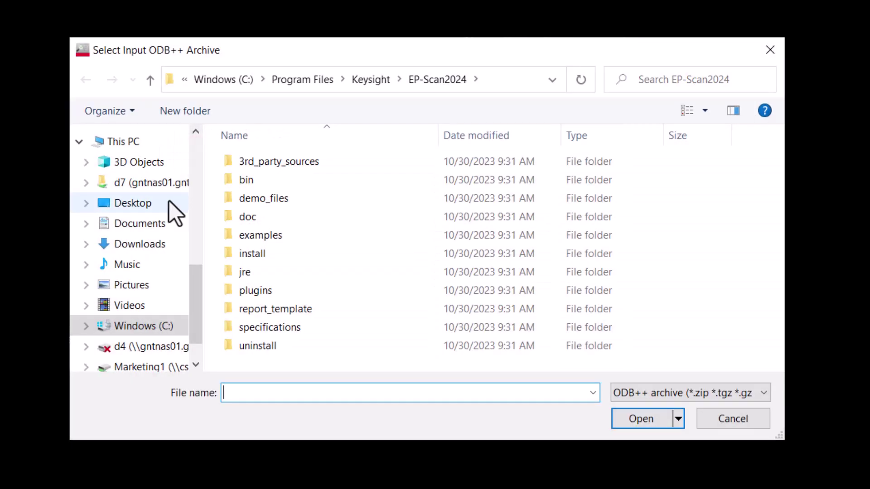
click(170, 203)
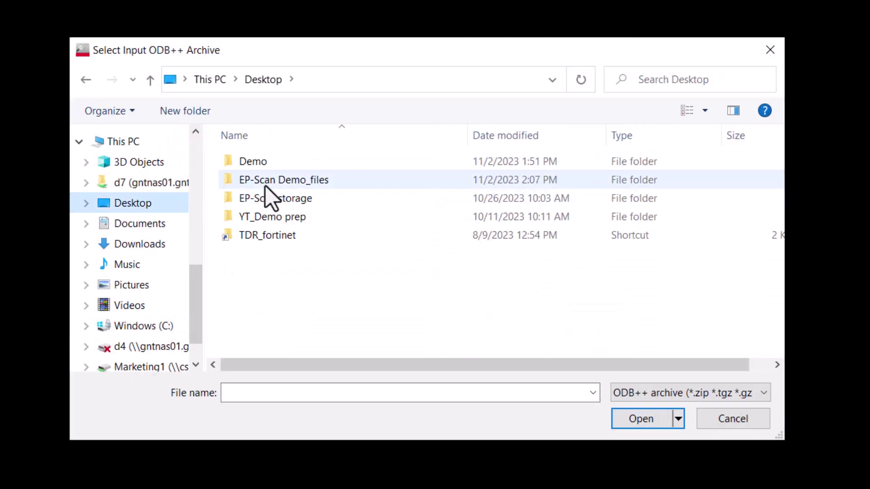
double_click(267, 187)
click(279, 271)
click(630, 418)
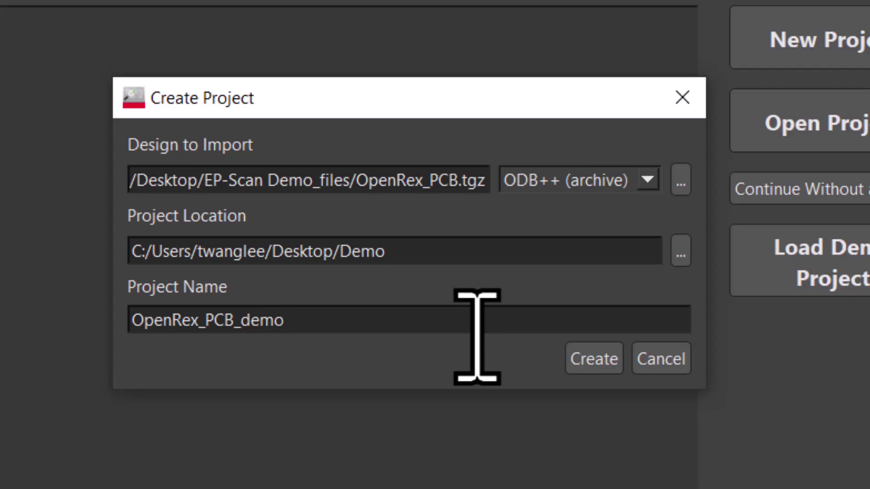
click(589, 358)
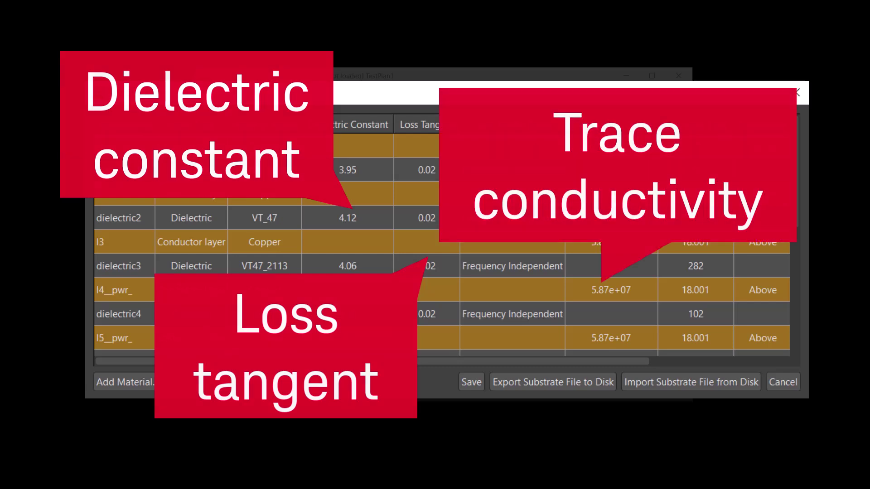
Save the substrate stackup and acknowledge the design-loaded message.
click(473, 379)
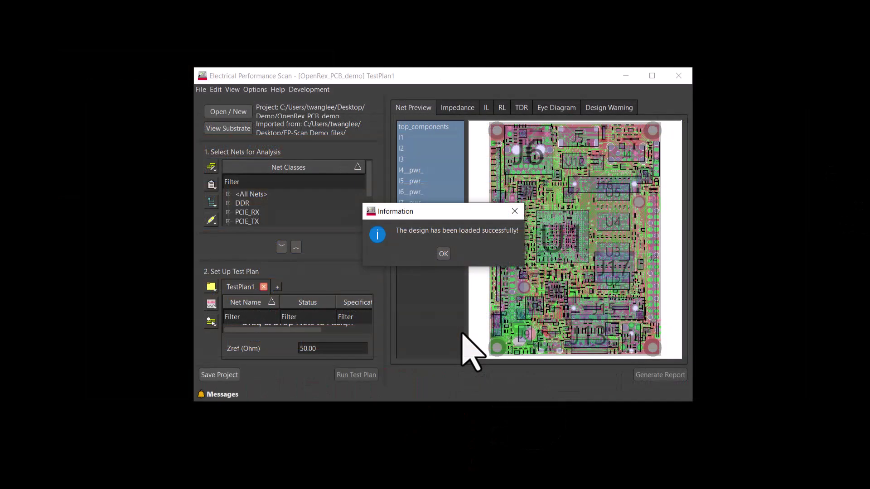
click(443, 253)
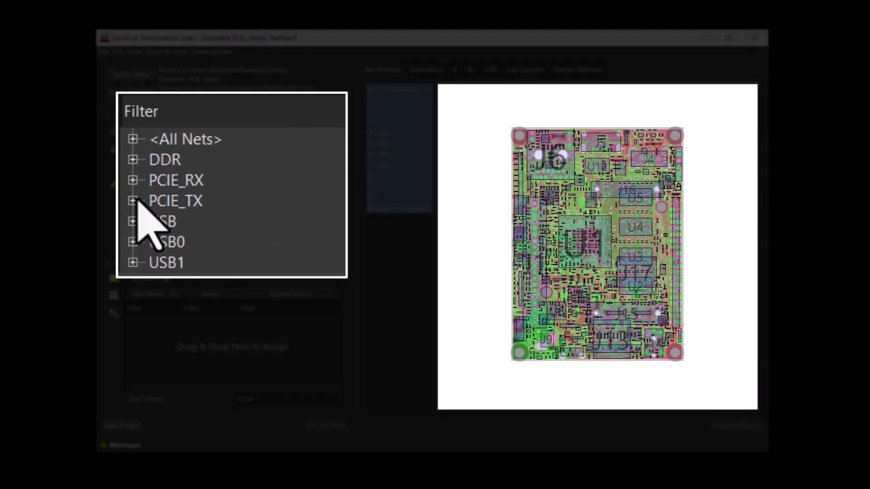
Under PCIE_TX, select both pairs PCIE_C_TX_P/N and PCIE_TX_P/N.
click(135, 201)
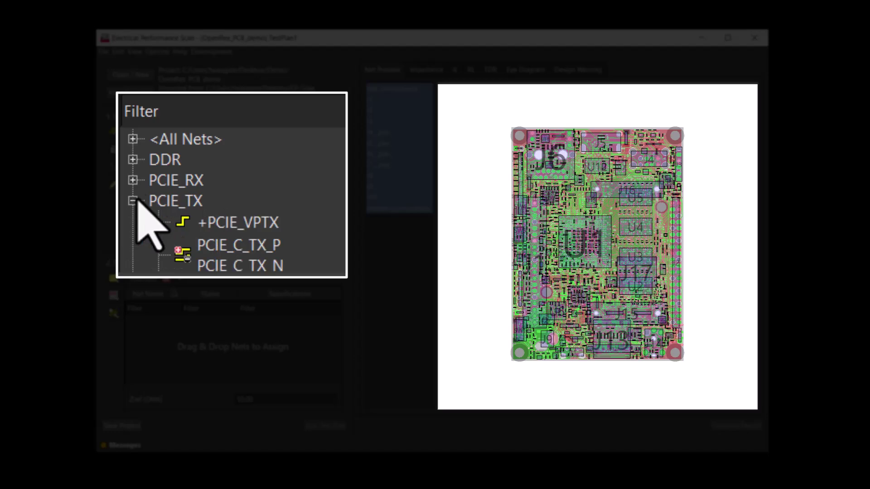
click(308, 209)
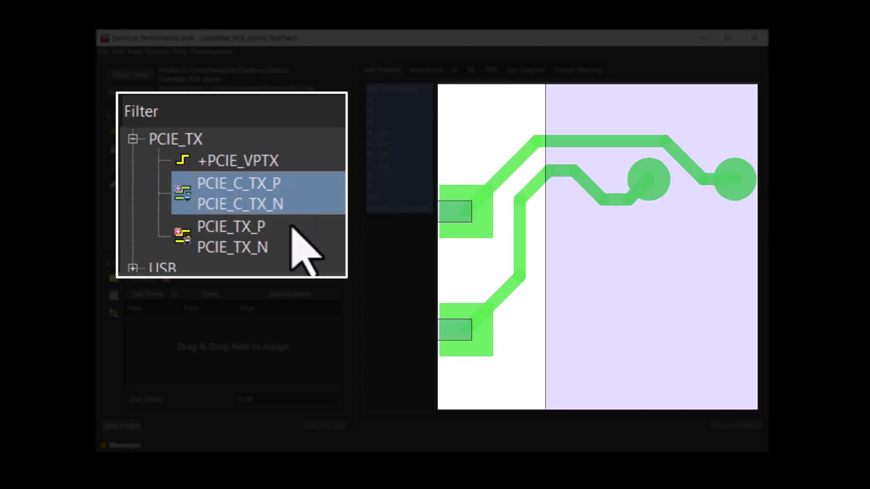
ctrl+click(292, 232)
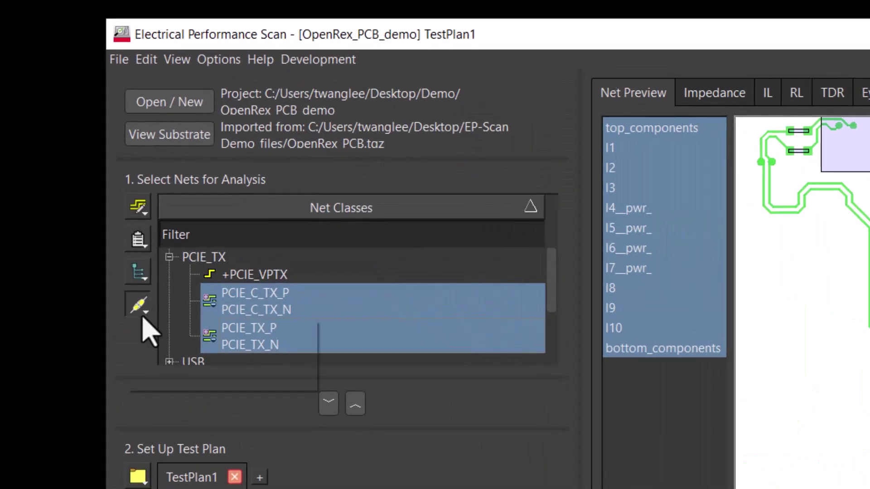
Create a composite net from the selected pairs, keeping the name PCIE_Composite_demo.
click(141, 314)
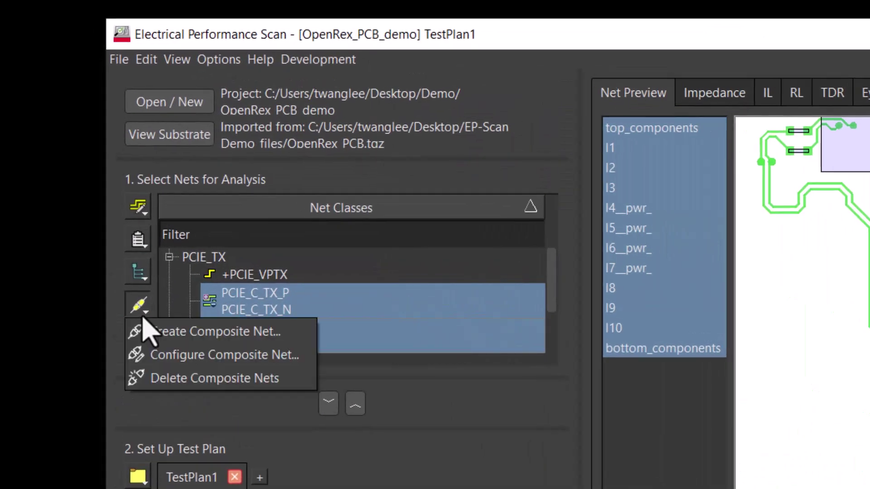
click(156, 338)
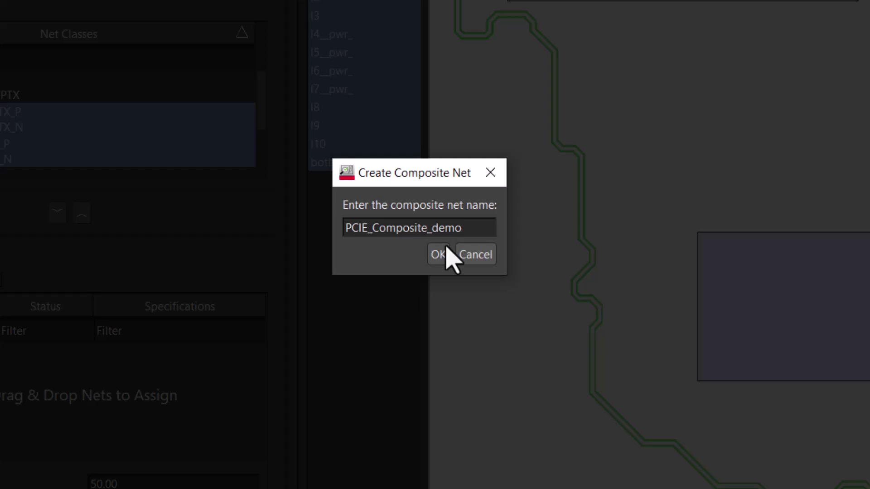
click(446, 247)
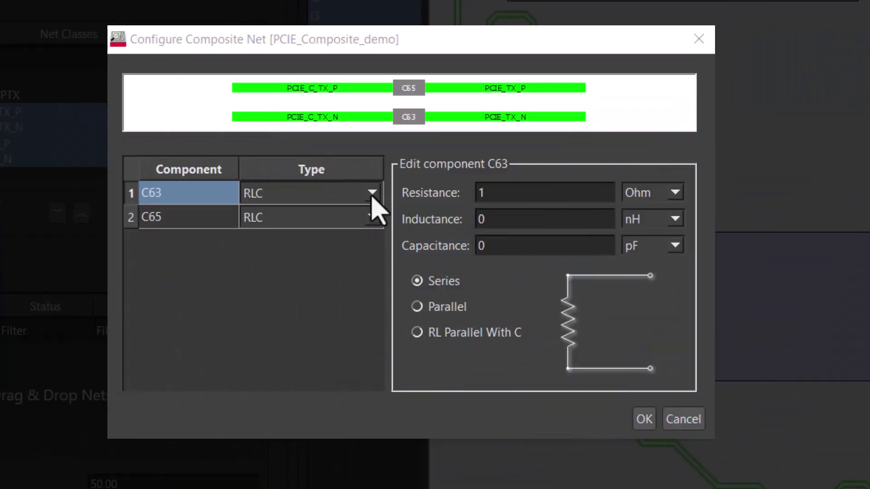
Model C63 and C65 as 100 nF capacitors and apply the composite net.
click(372, 198)
click(360, 246)
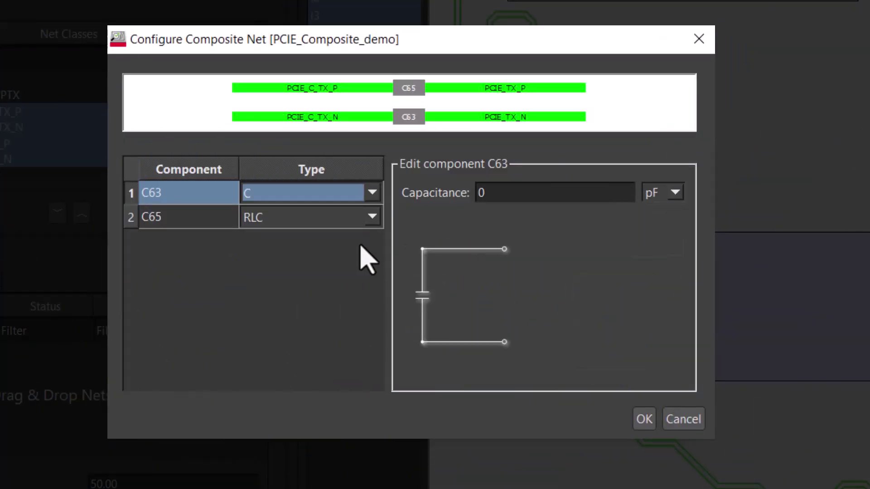
click(528, 200)
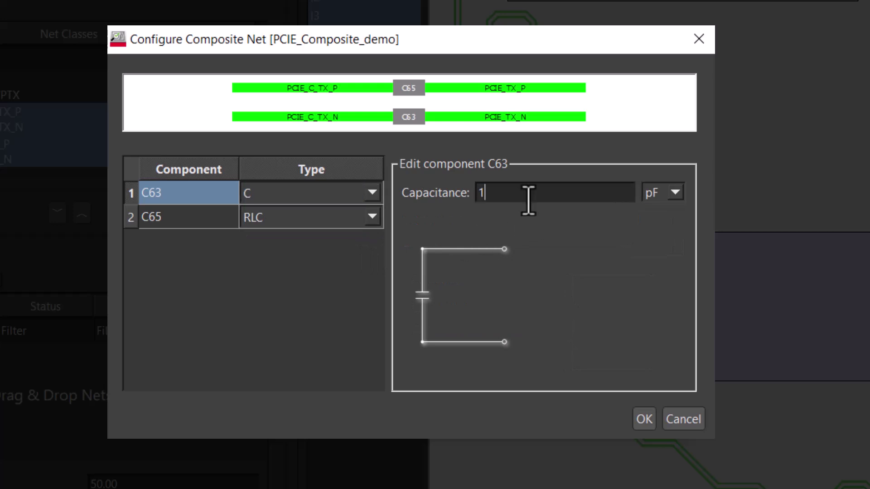
click(675, 193)
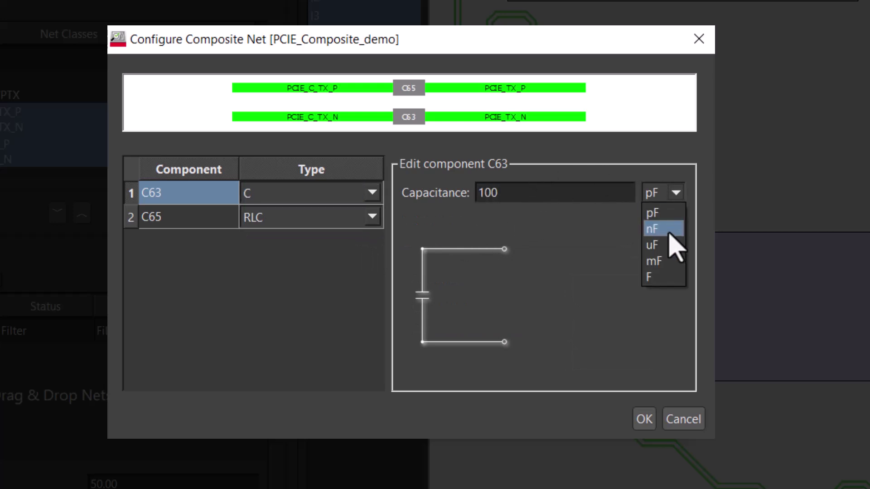
click(670, 228)
click(367, 220)
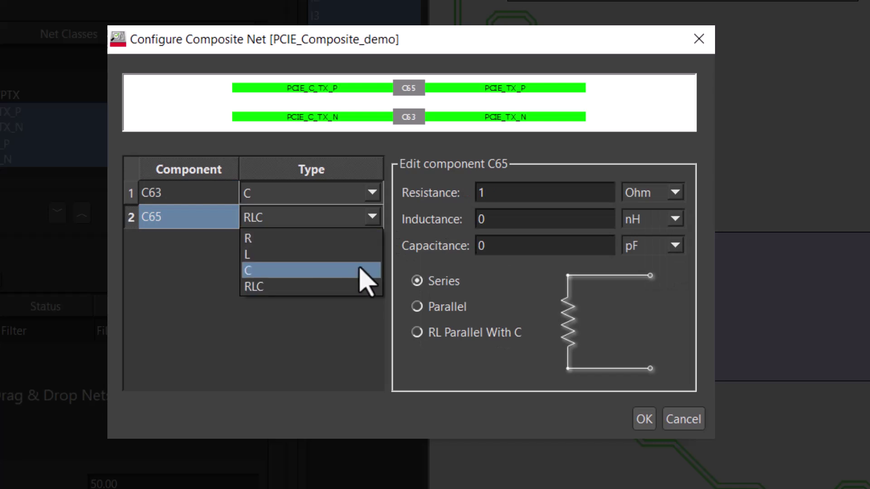
click(359, 269)
double_click(527, 201)
click(667, 192)
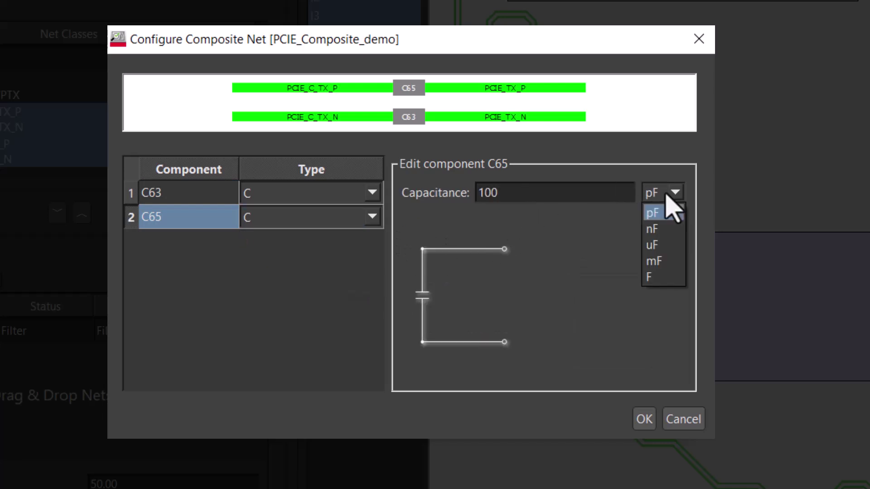
click(662, 231)
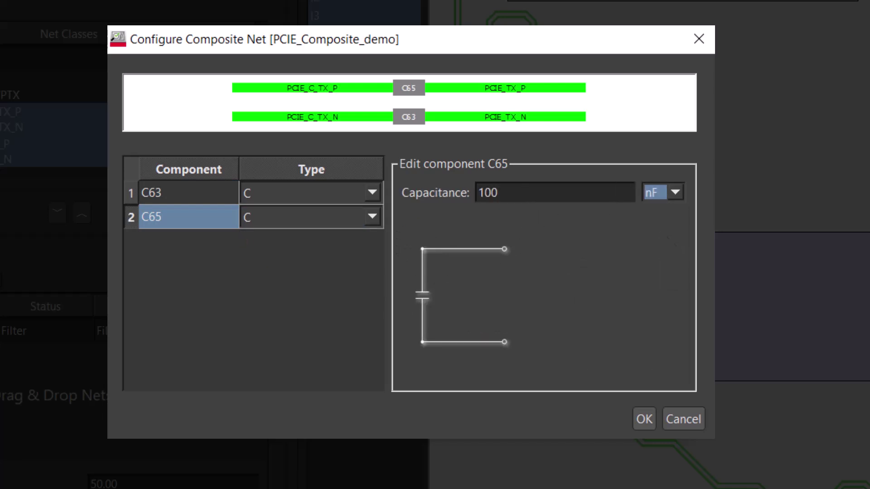
click(644, 419)
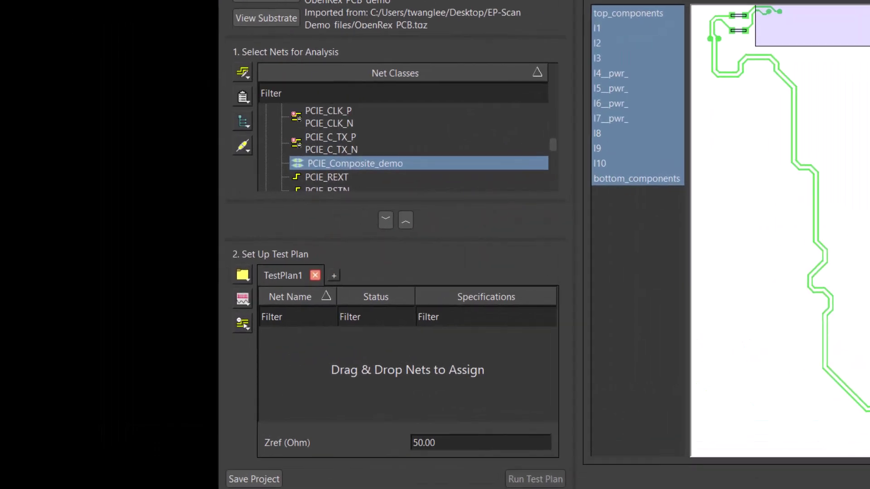
Add PCIE_Composite_demo to TestPlan1 and bring up its specification options.
click(385, 219)
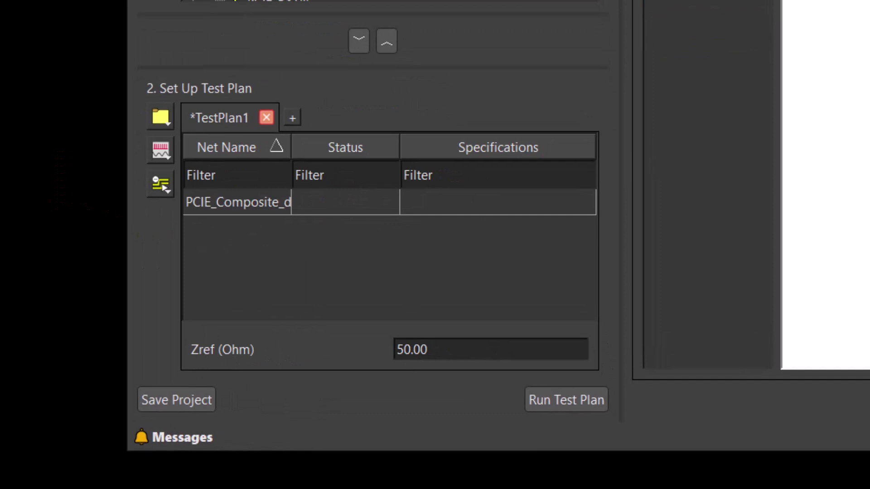
click(243, 199)
click(168, 157)
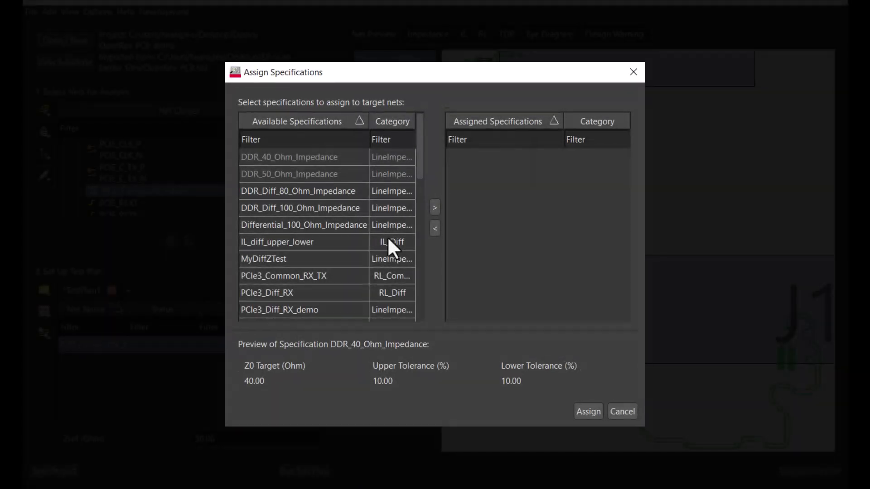
Assign the PCIe3_Diff_TX_demo specification (85 Ohm, ±5%) to PCIE_Composite_demo.
scroll(370, 197, down, 2)
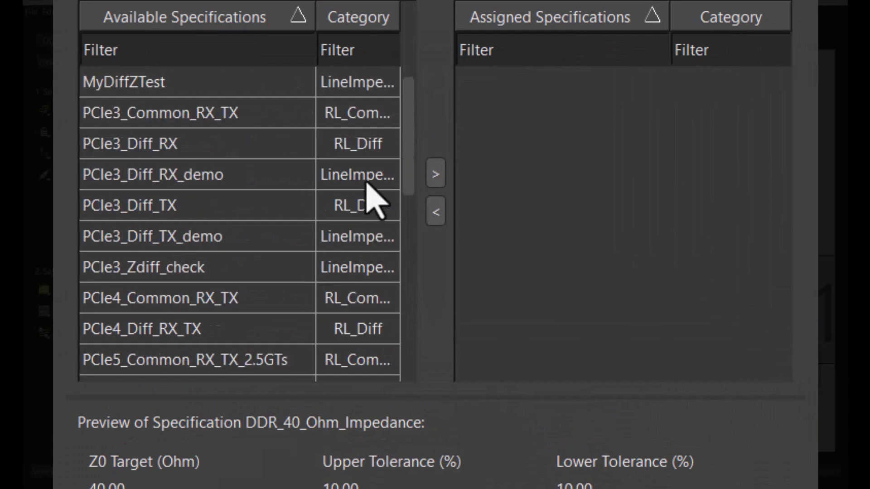
click(239, 240)
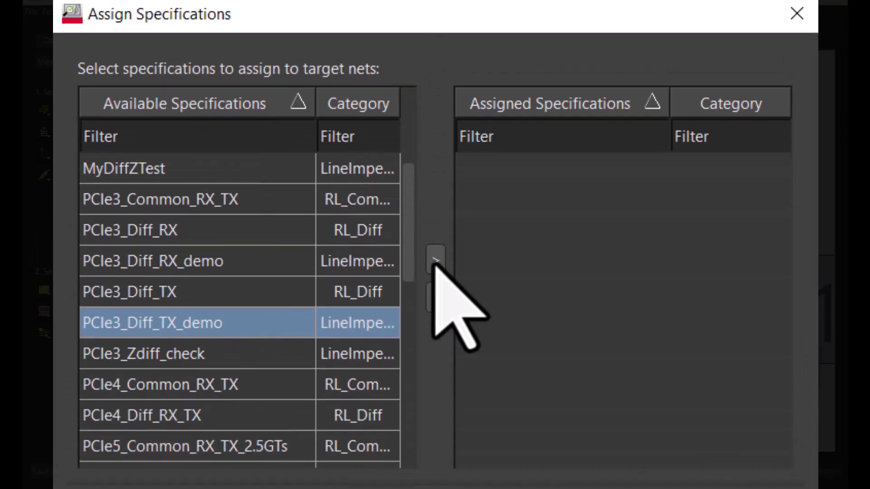
click(435, 260)
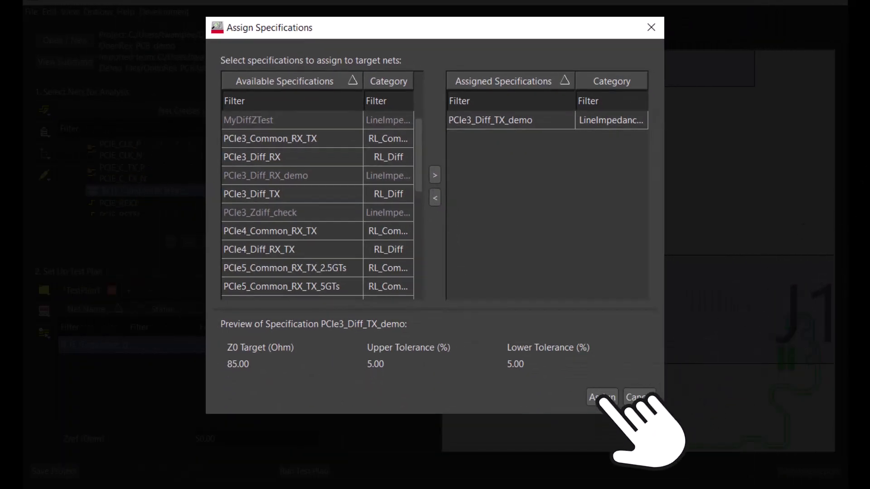
click(602, 397)
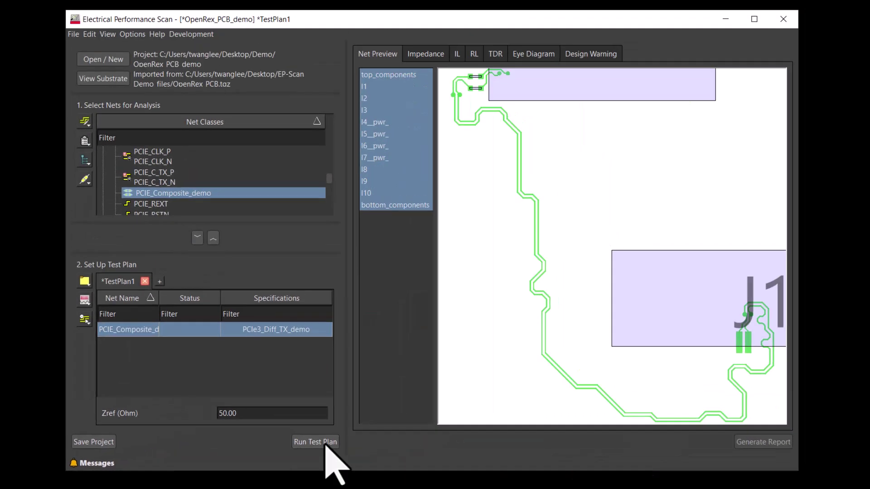
Run TestPlan1 and review the 88.0 Ohm impedance, insertion-loss and return-loss results.
click(326, 443)
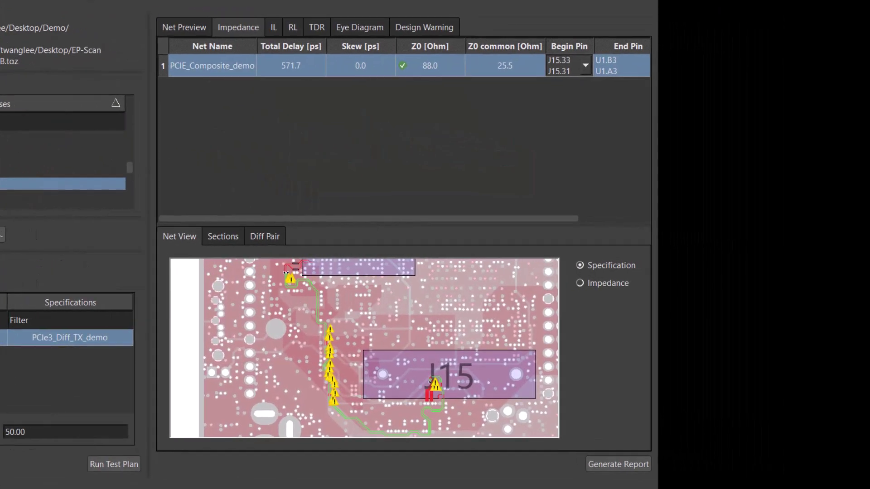
click(274, 31)
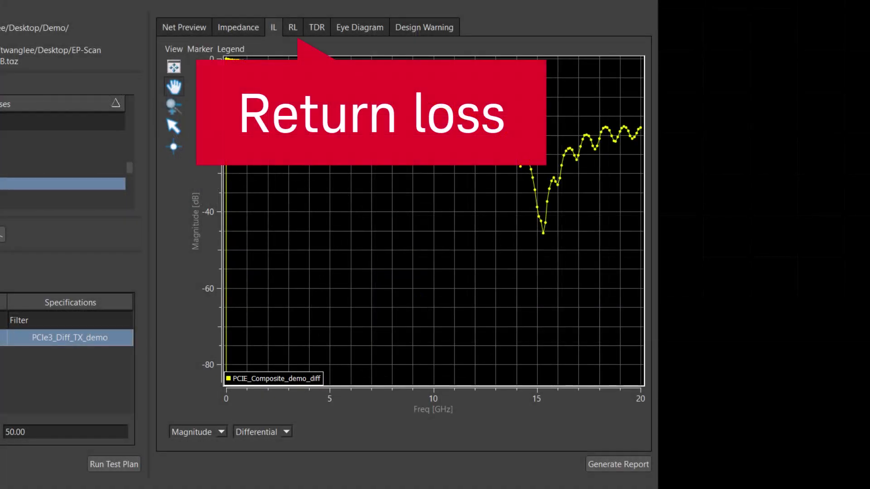
click(292, 27)
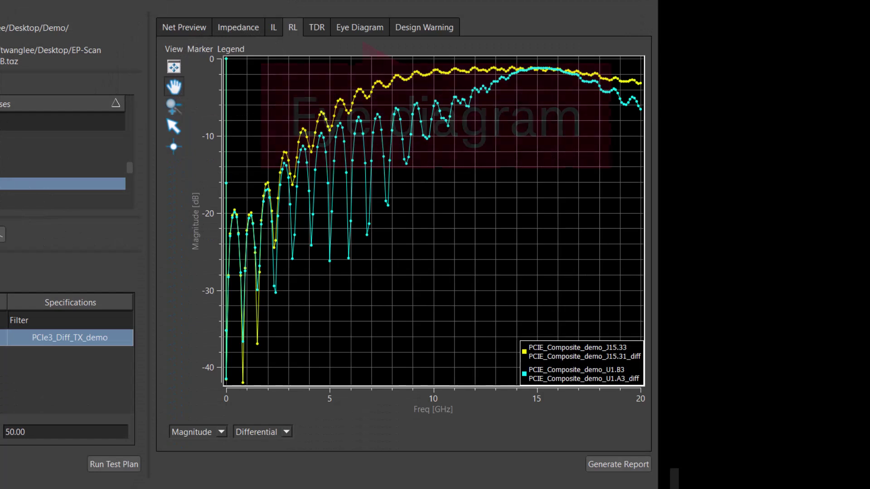
Show the eye diagram for PCIE_Composite_demo at an 8 Gbps data rate.
click(359, 28)
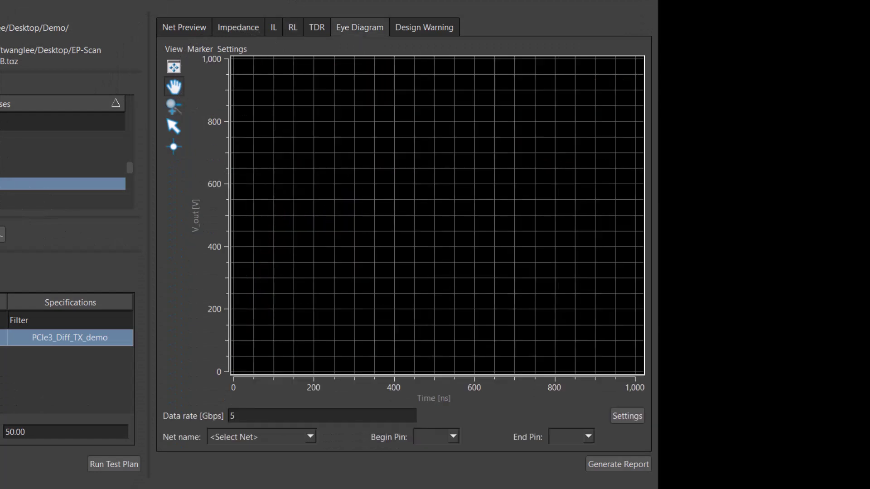
double_click(232, 416)
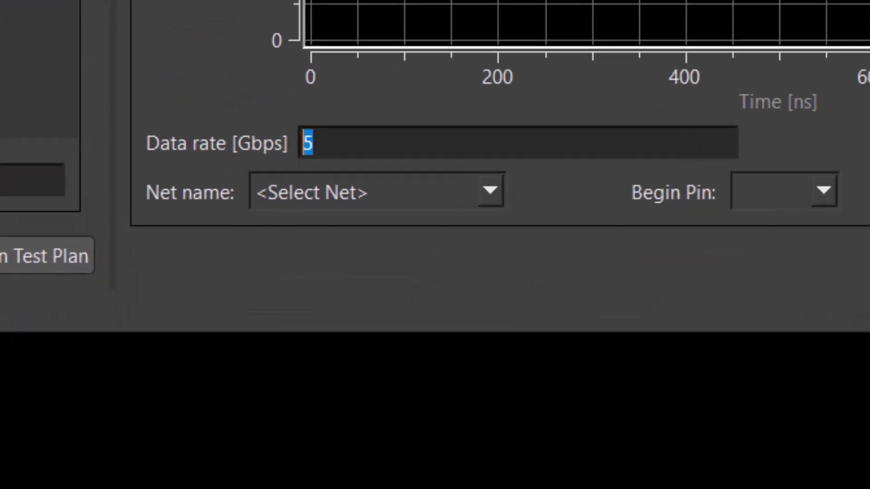
text(8)
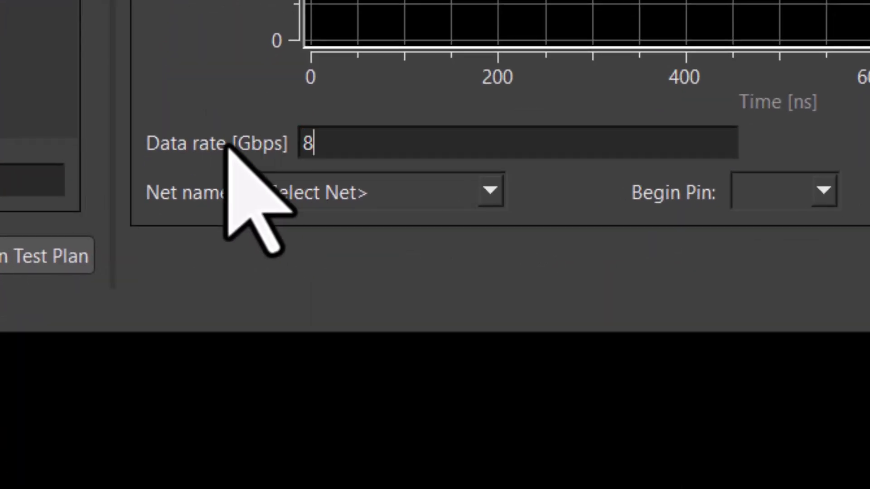
click(490, 196)
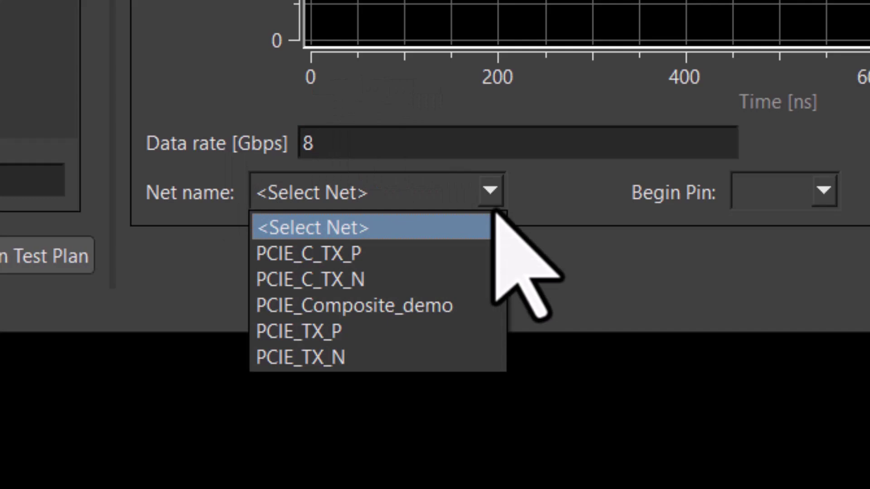
click(461, 312)
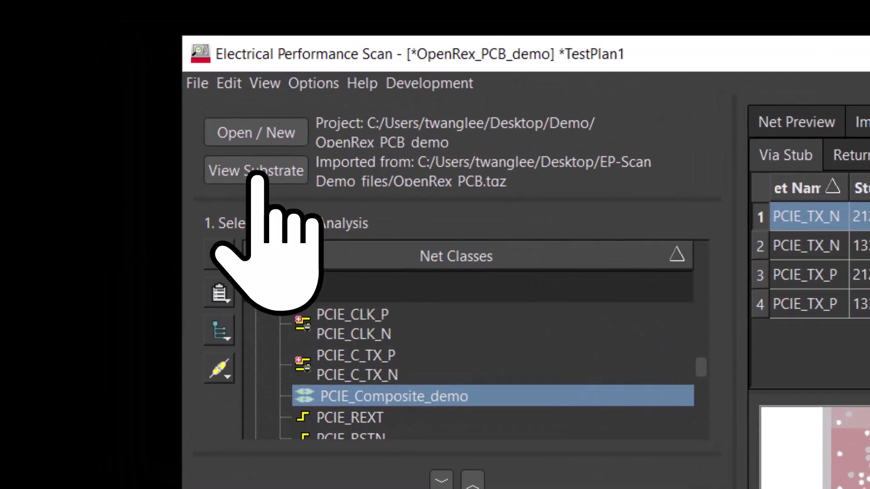
After reviewing the four via-stub warnings, open the board's substrate stackup.
click(123, 85)
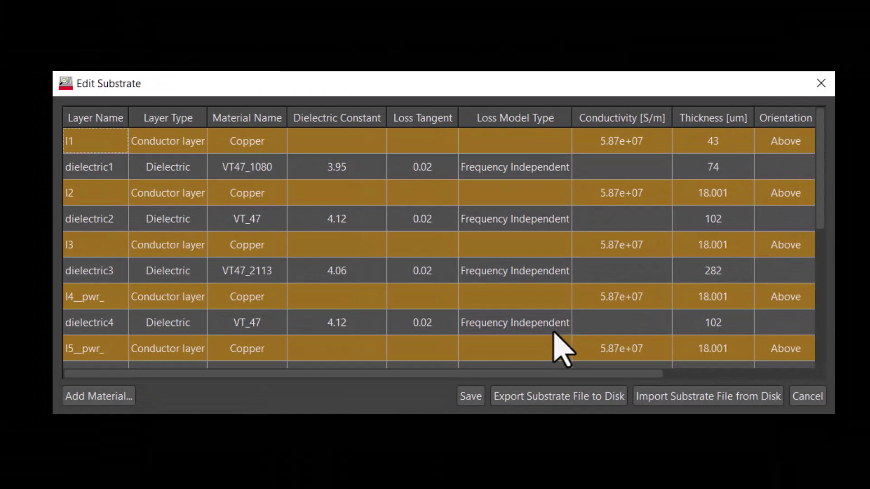
Change layer l3's etch angle from 90 to 60 degrees and save the substrate.
drag(555, 375, 703, 376)
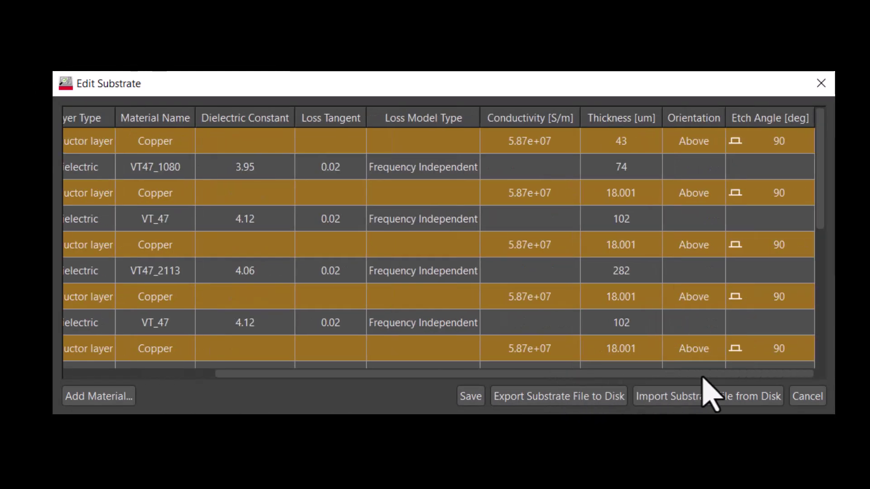
click(790, 244)
click(791, 245)
text(60)
key(Return)
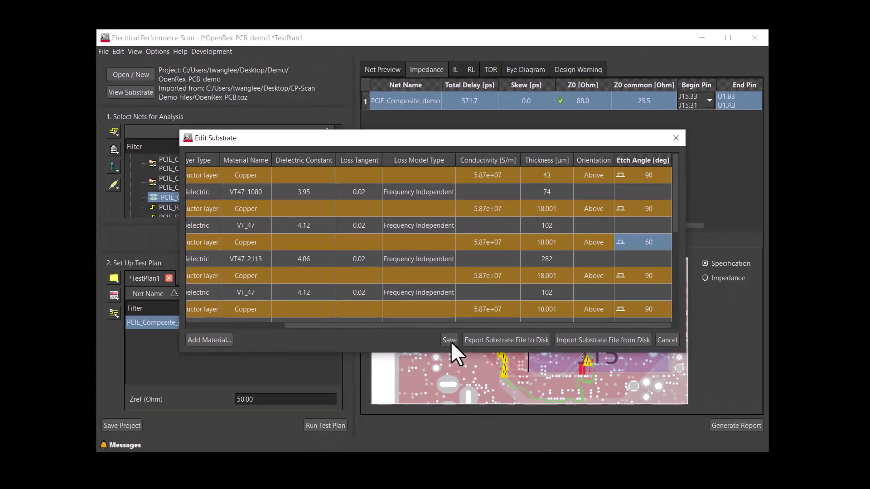
click(470, 396)
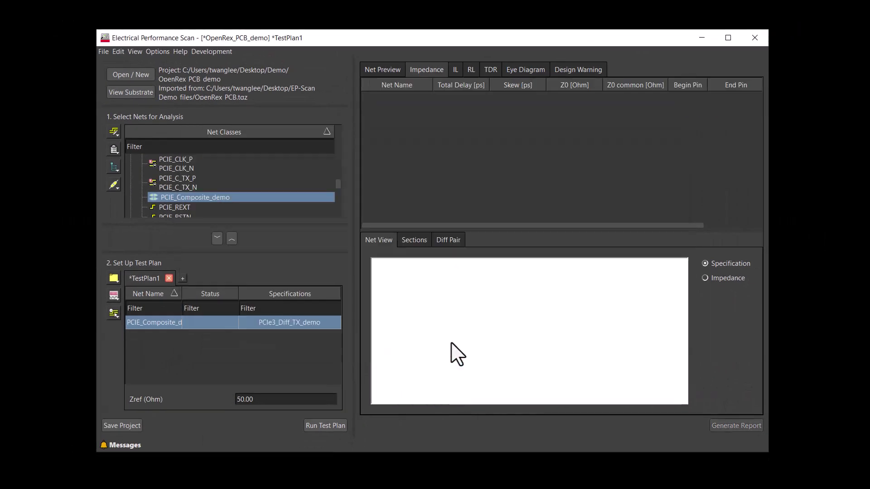
Rerun the test plan for PCIE_Composite_demo with the 60° etch angle.
click(335, 427)
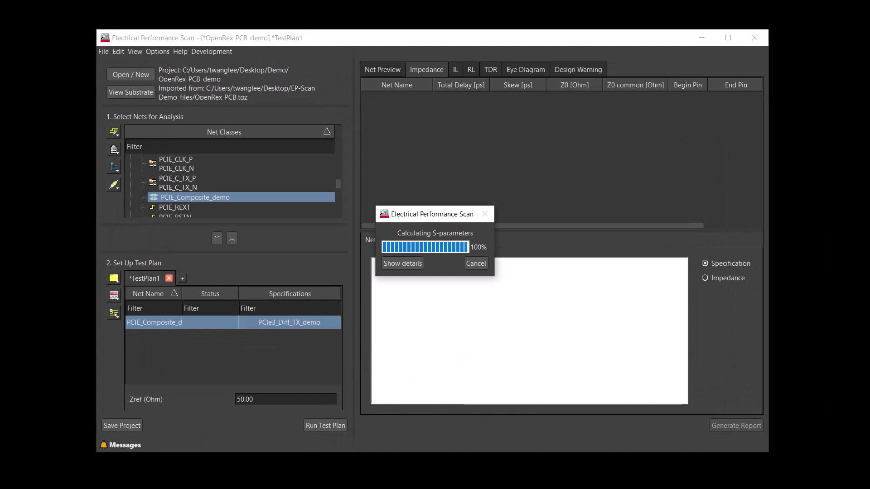